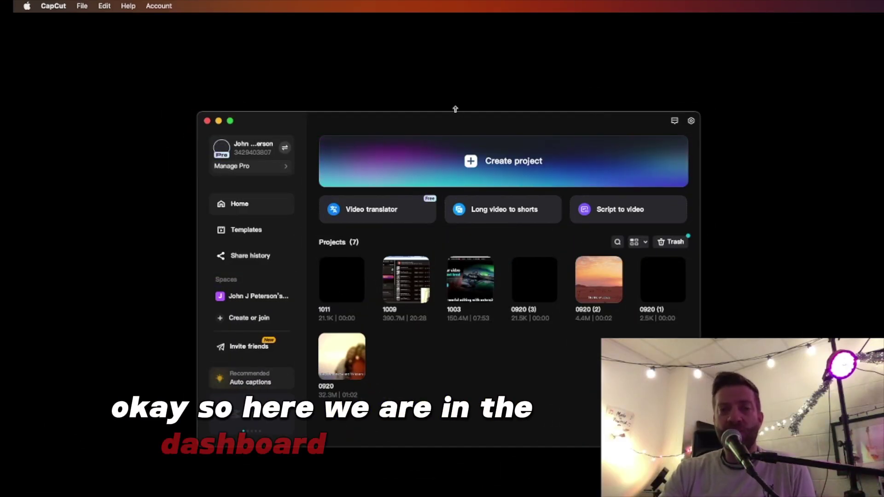
Step: Create a new blank project from the CapCut home dashboard
{"action": "left_click", "coordinate": [496, 168]}
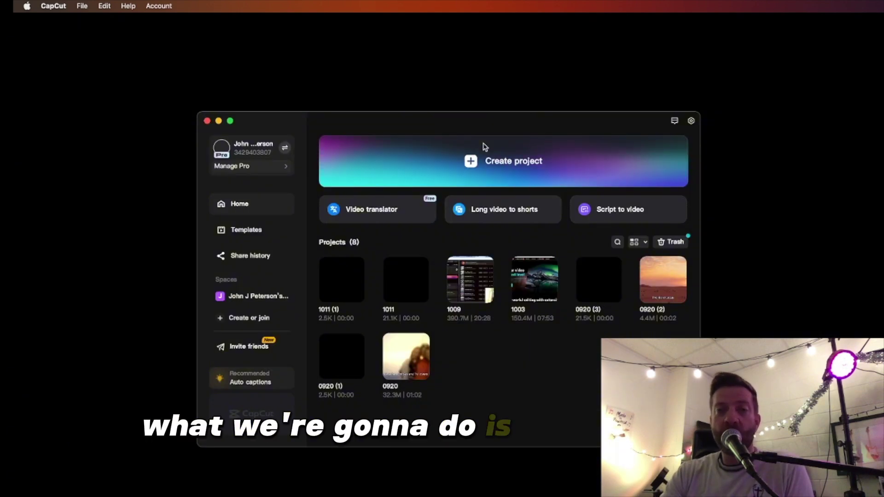
Step: Open Script to video, reposition its window, and switch to the Enter script page
{"action": "left_click", "coordinate": [626, 215]}
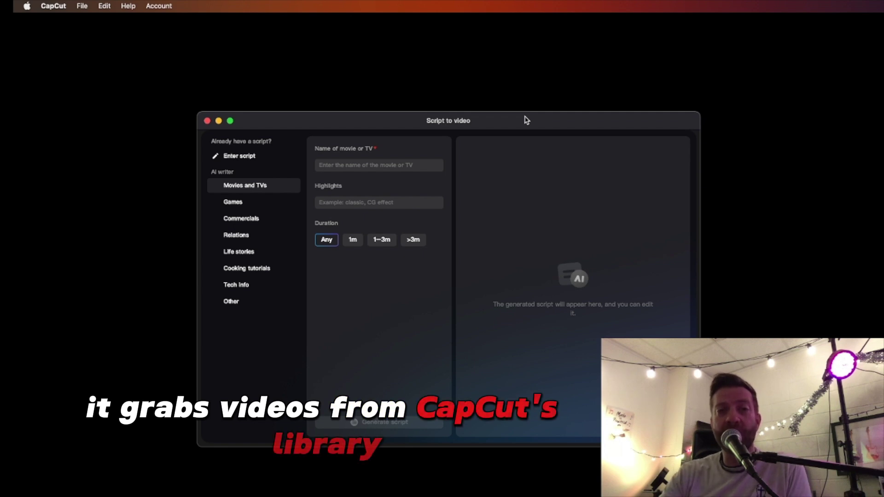
{"action": "left_click_drag", "start_coordinate": [529, 125], "coordinate": [524, 112]}
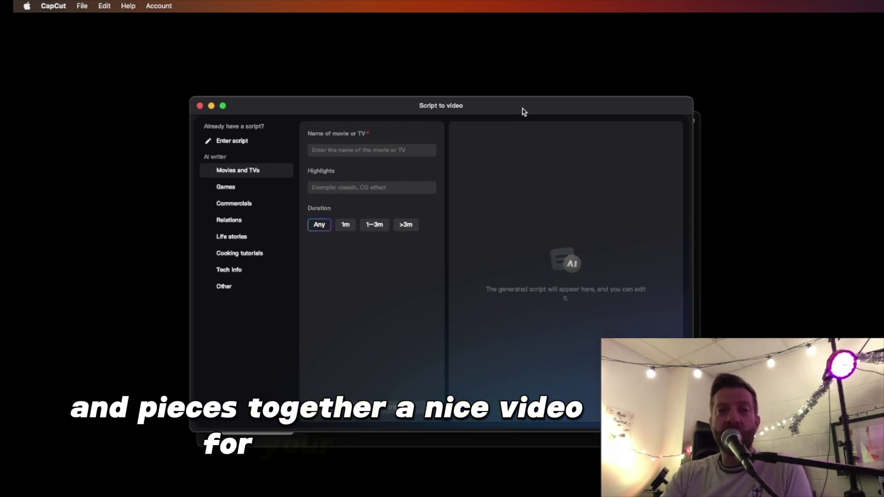
{"action": "left_click_drag", "start_coordinate": [523, 112], "coordinate": [527, 112]}
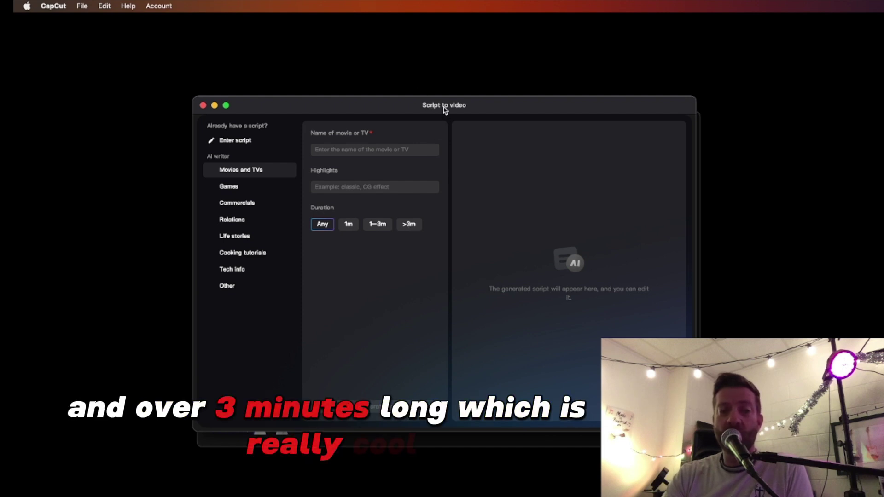
{"action": "left_click", "coordinate": [237, 141]}
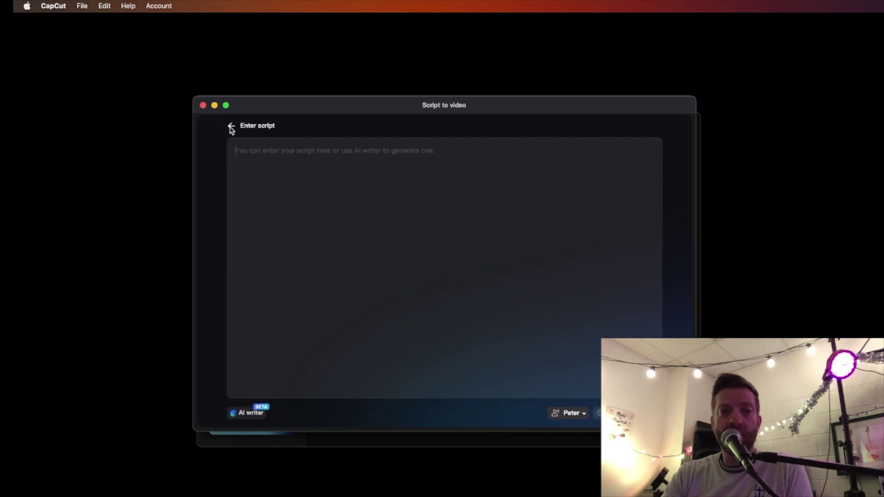
{"action": "left_click", "coordinate": [582, 414]}
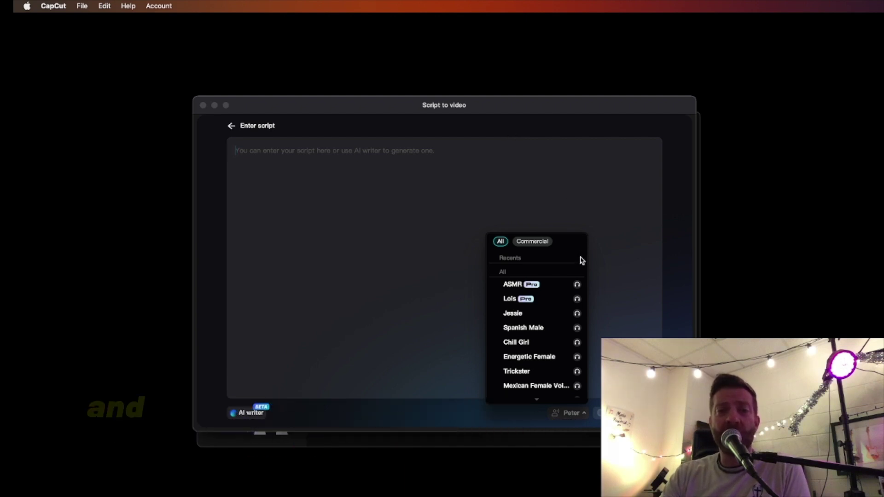
{"action": "scroll", "coordinate": [552, 304], "scroll_direction": "down", "scroll_amount": 3}
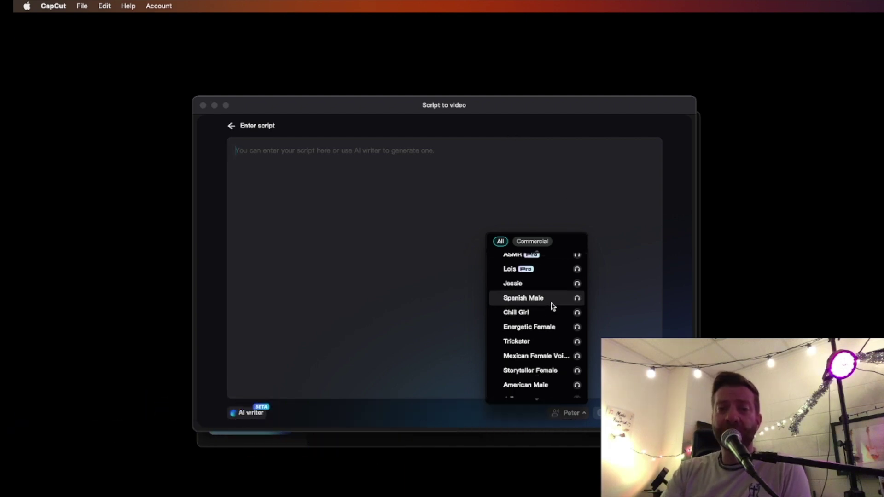
{"action": "scroll", "coordinate": [553, 304], "scroll_direction": "down", "scroll_amount": 1}
{"action": "scroll", "coordinate": [553, 304], "scroll_direction": "up", "scroll_amount": 2}
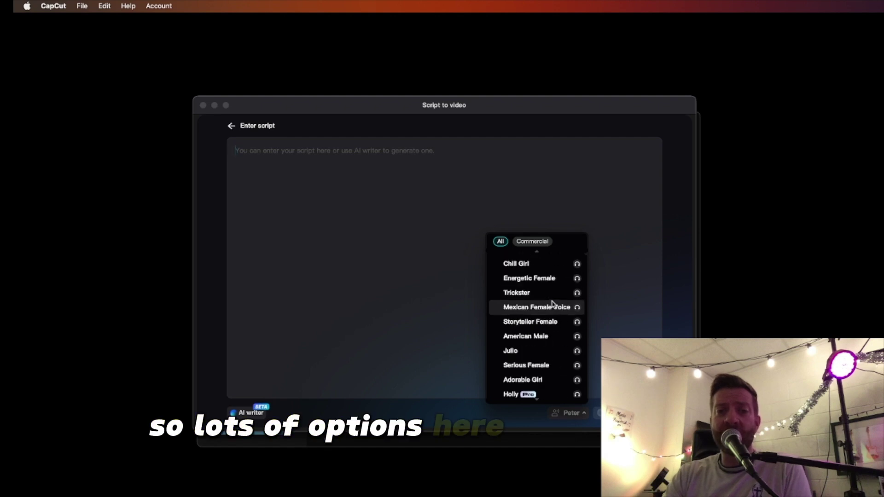
{"action": "scroll", "coordinate": [553, 304], "scroll_direction": "down", "scroll_amount": 4}
{"action": "scroll", "coordinate": [553, 304], "scroll_direction": "down", "scroll_amount": 3}
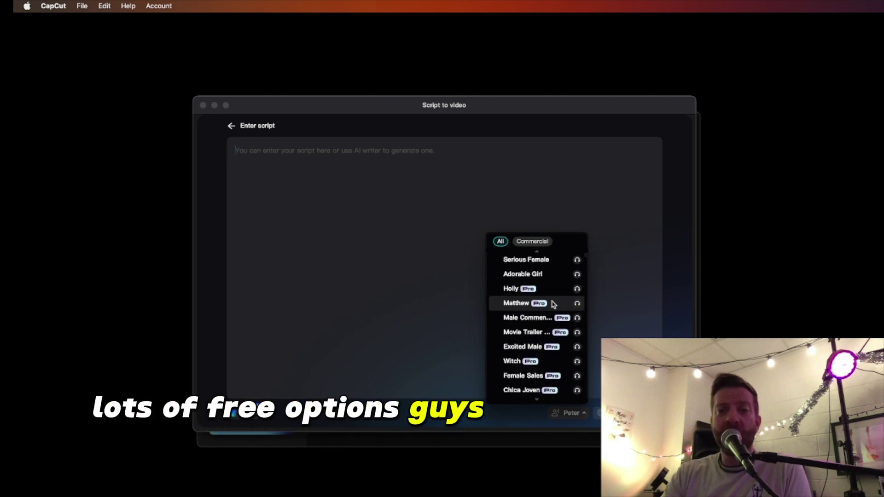
{"action": "scroll", "coordinate": [553, 305], "scroll_direction": "down", "scroll_amount": 12}
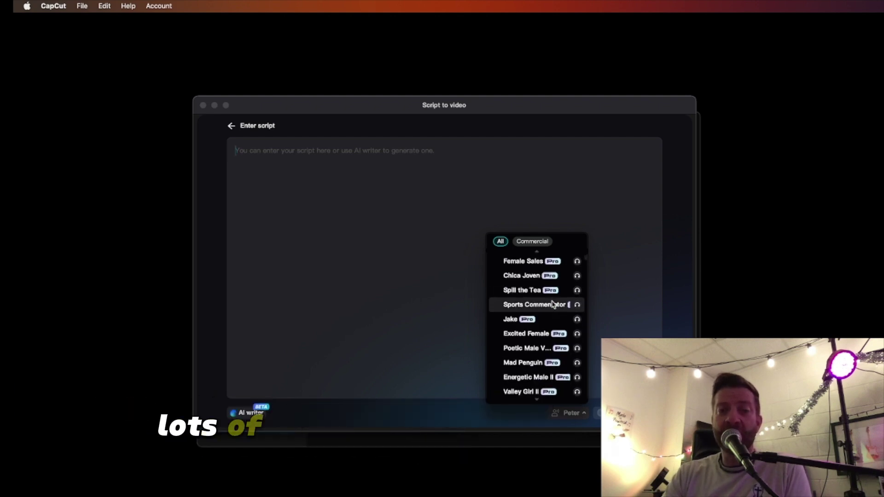
{"action": "scroll", "coordinate": [553, 304], "scroll_direction": "up", "scroll_amount": 1}
{"action": "left_click", "coordinate": [383, 179]}
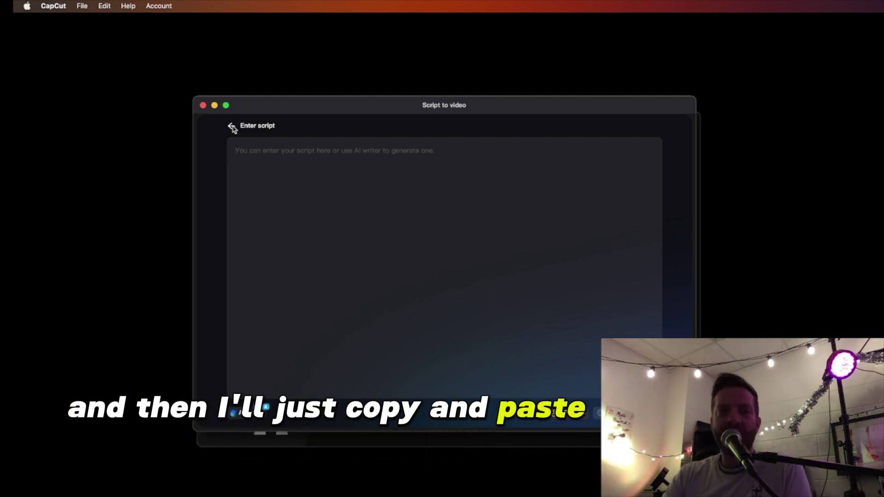
Step: Back in AI writer, browse the script categories and choose Life stories
{"action": "left_click", "coordinate": [232, 127]}
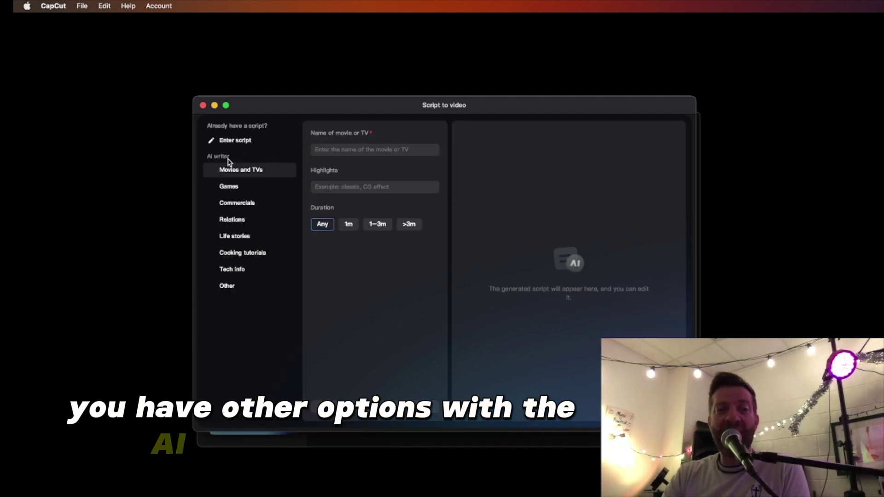
{"action": "left_click", "coordinate": [235, 185]}
{"action": "left_click", "coordinate": [234, 204]}
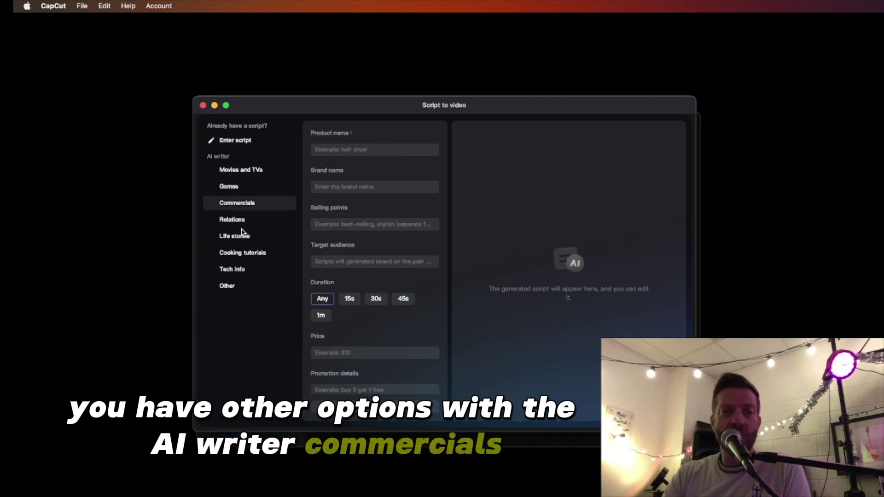
{"action": "left_click", "coordinate": [244, 237]}
{"action": "left_click", "coordinate": [243, 256]}
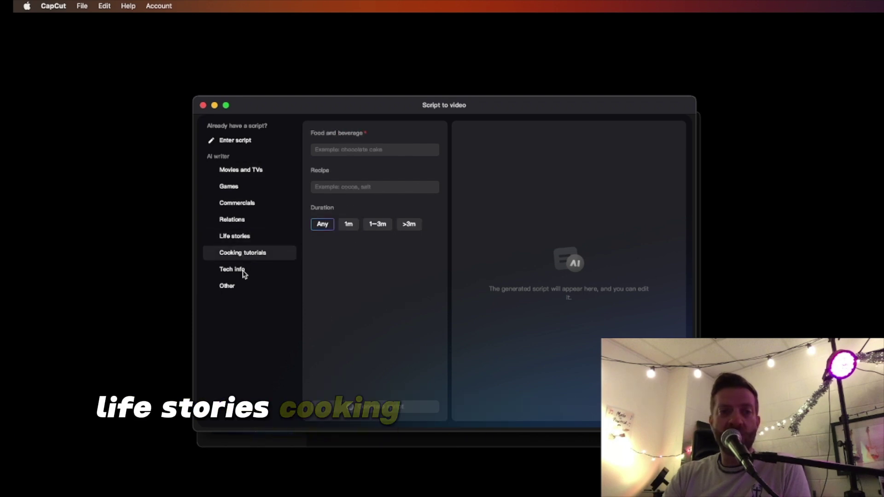
{"action": "left_click", "coordinate": [241, 272]}
{"action": "left_click", "coordinate": [235, 236]}
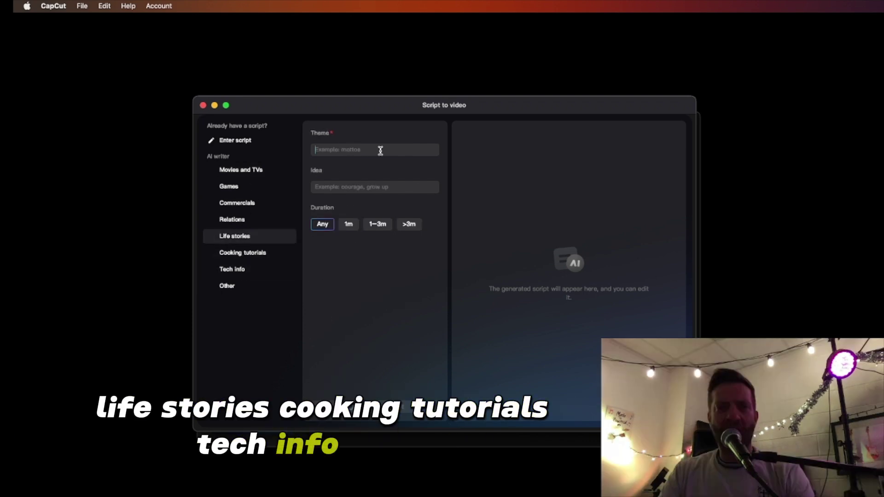
Step: Enter Theme 'Shopping' and Idea 'how shopping can relieve stress'
{"action": "left_click", "coordinate": [381, 150]}
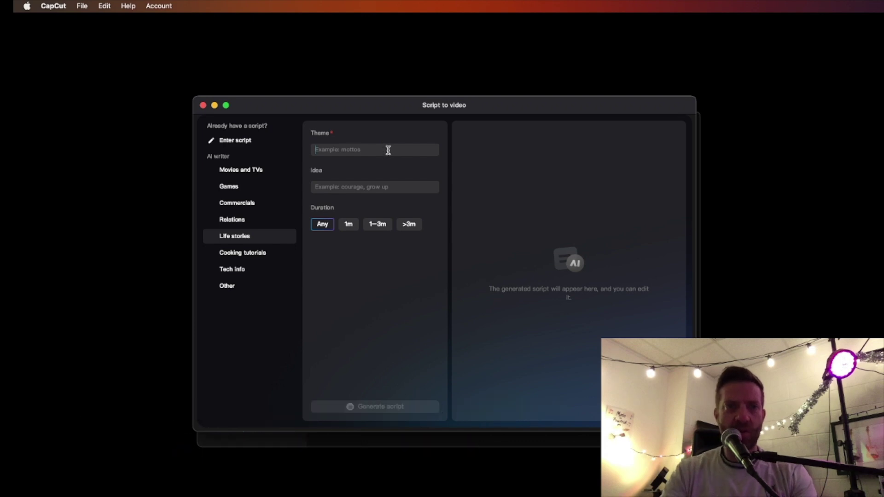
{"action": "type", "text": "Sh"}
{"action": "type", "text": "opping"}
{"action": "left_click", "coordinate": [374, 187]}
{"action": "type", "text": "how shopping can relieve"}
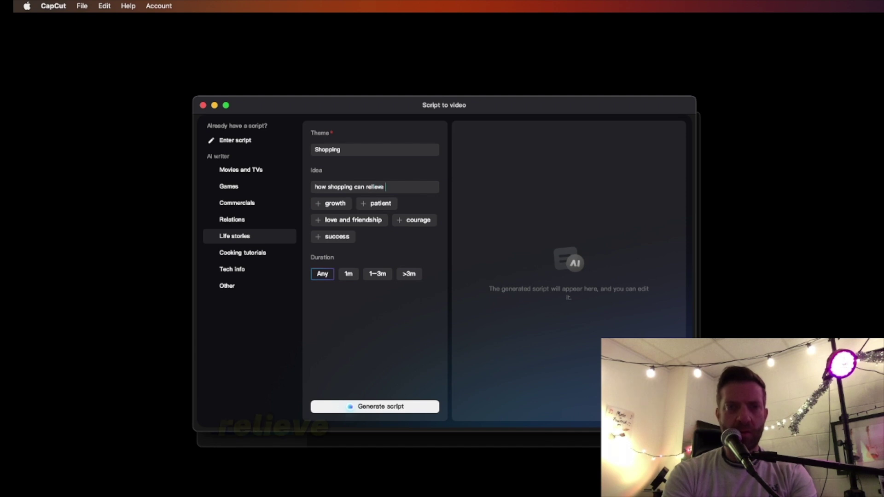
{"action": "type", "text": " stress"}
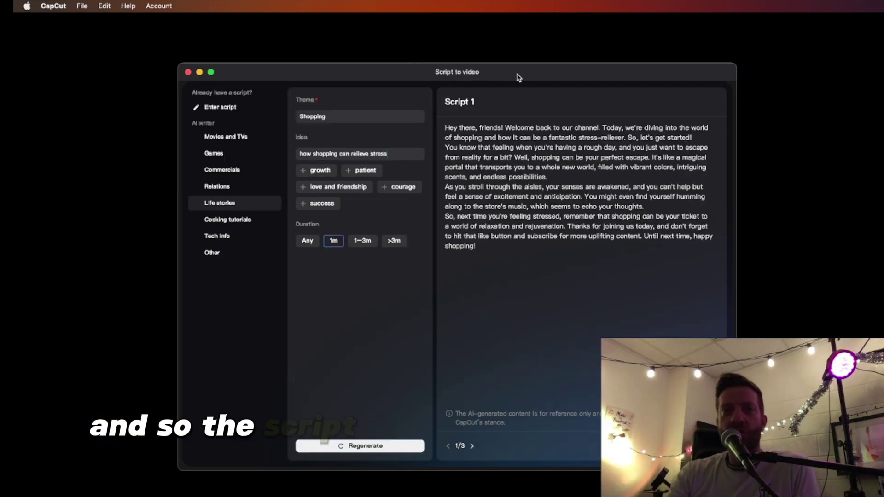
Step: Choose the Energetic Female narrator voice
{"action": "left_click_drag", "start_coordinate": [516, 78], "coordinate": [494, 67]}
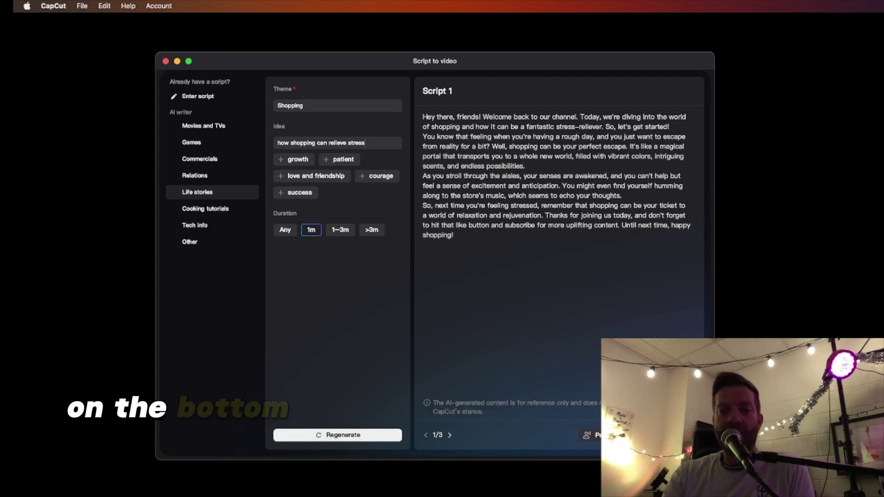
{"action": "left_click", "coordinate": [596, 435]}
{"action": "scroll", "coordinate": [563, 350], "scroll_direction": "down", "scroll_amount": 3}
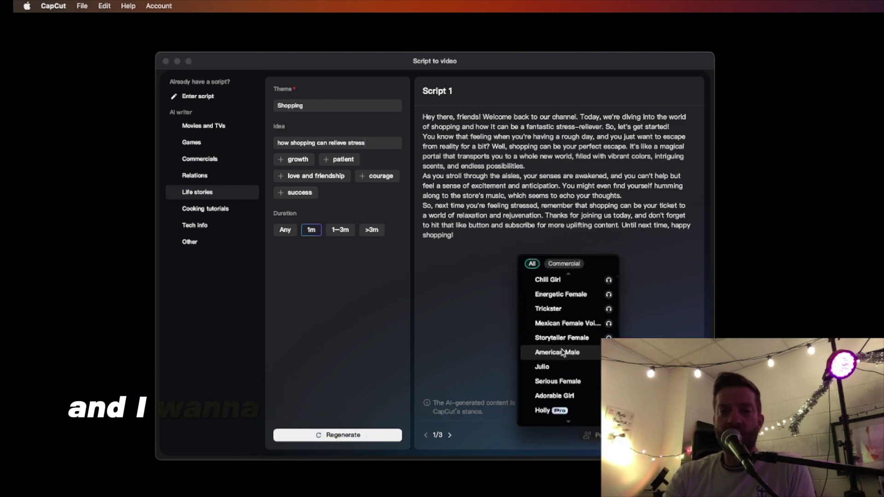
{"action": "left_click", "coordinate": [582, 302]}
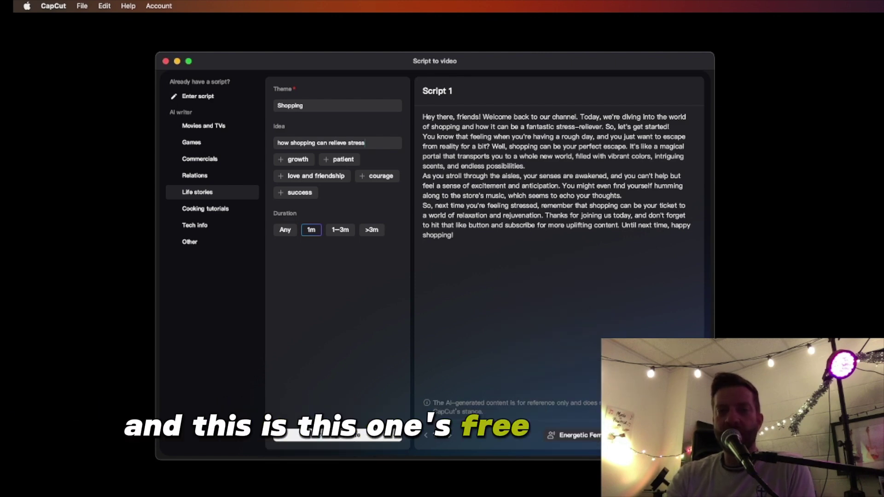
Step: Page through the second and third generated scripts, then return to Script 1
{"action": "left_click", "coordinate": [451, 435]}
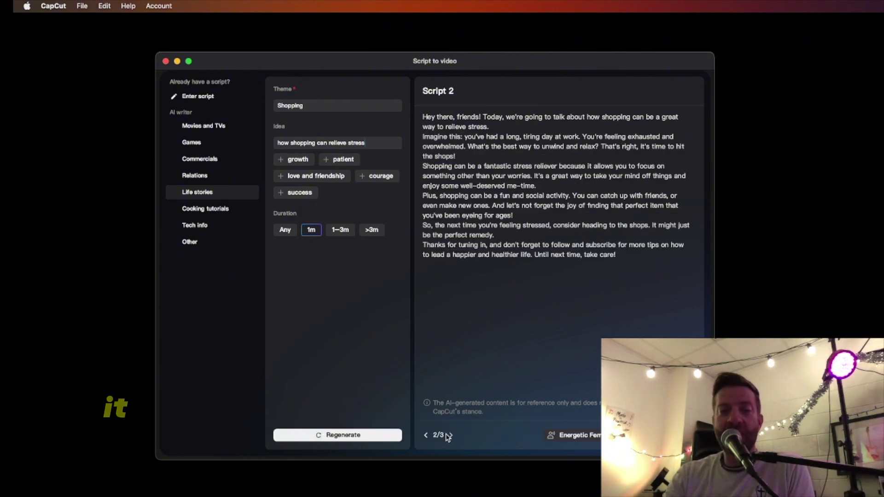
{"action": "left_click", "coordinate": [448, 435]}
{"action": "left_click", "coordinate": [426, 435]}
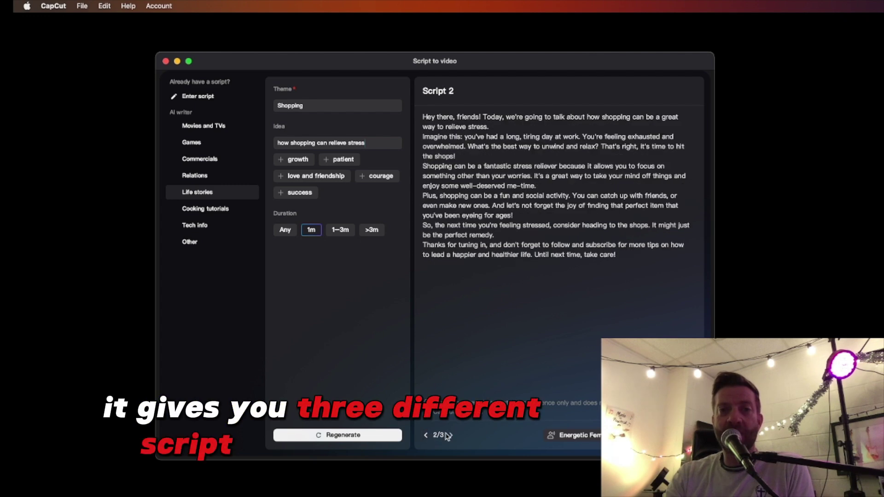
{"action": "left_click", "coordinate": [426, 434]}
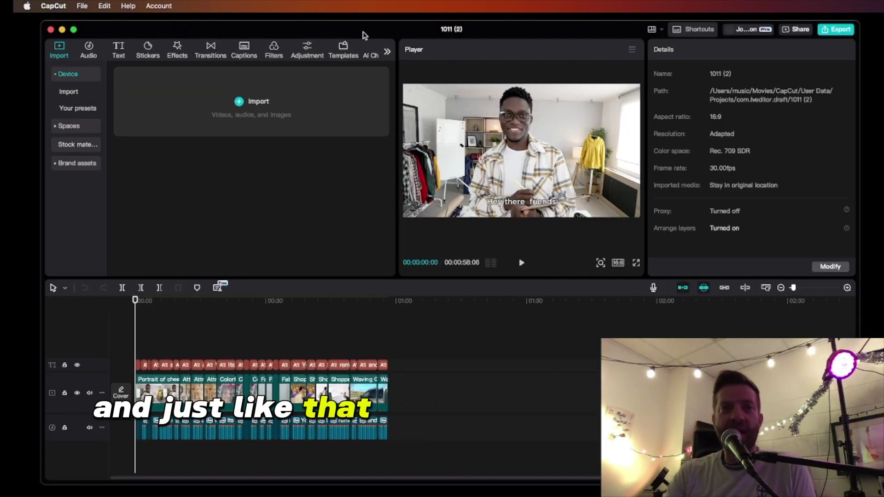
{"action": "left_click", "coordinate": [151, 300]}
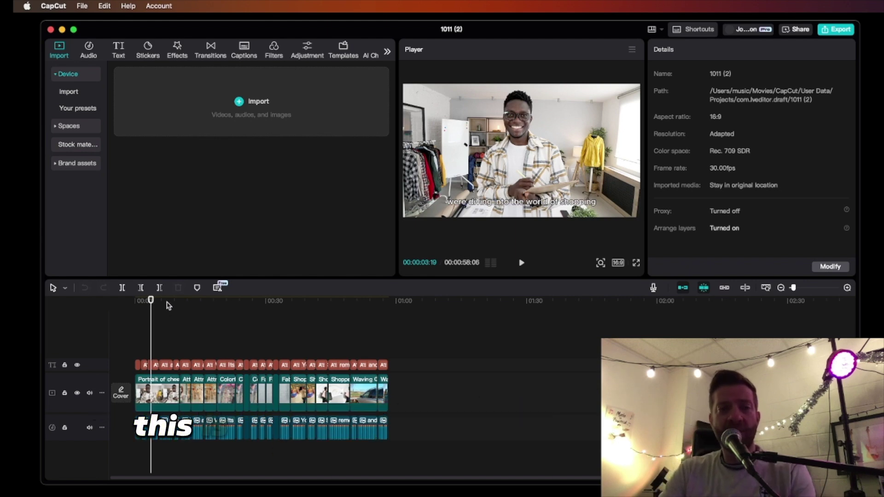
{"action": "left_click", "coordinate": [168, 302]}
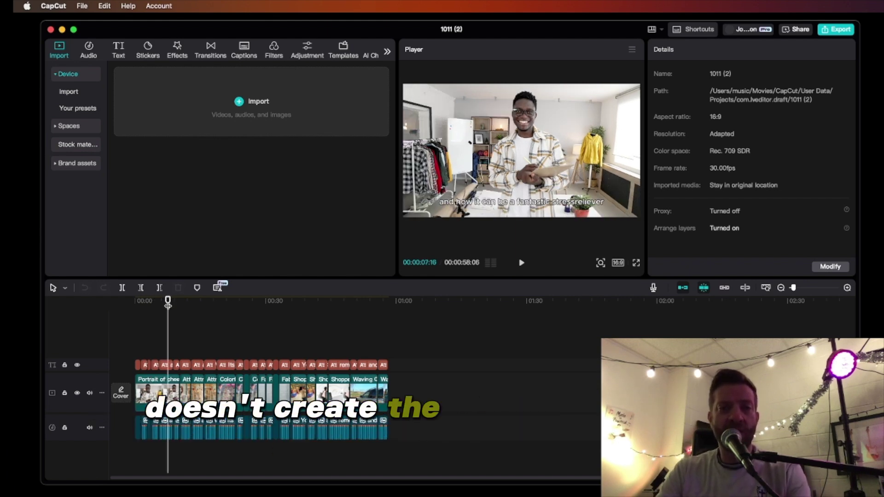
{"action": "left_click", "coordinate": [179, 302]}
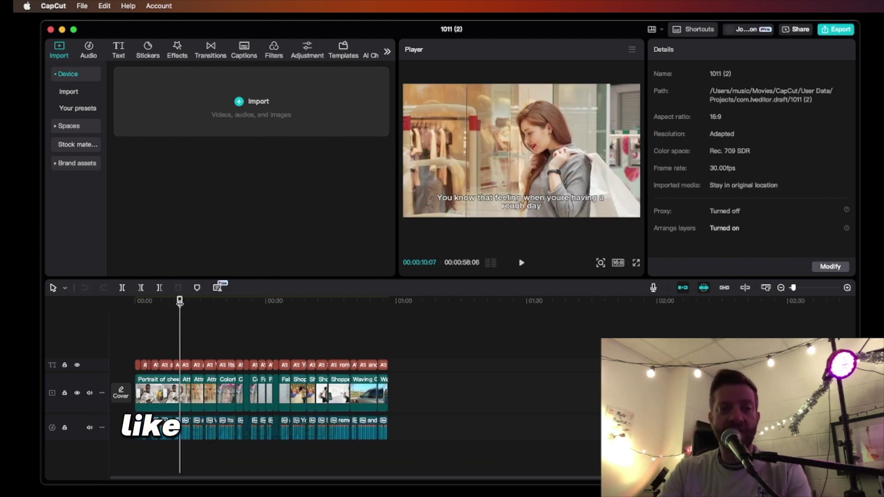
{"action": "mouse_move", "coordinate": [179, 301]}
{"action": "left_mouse_down"}
{"action": "mouse_move", "coordinate": [231, 301]}
{"action": "mouse_move", "coordinate": [186, 304]}
{"action": "left_mouse_up"}
{"action": "key", "text": "space"}
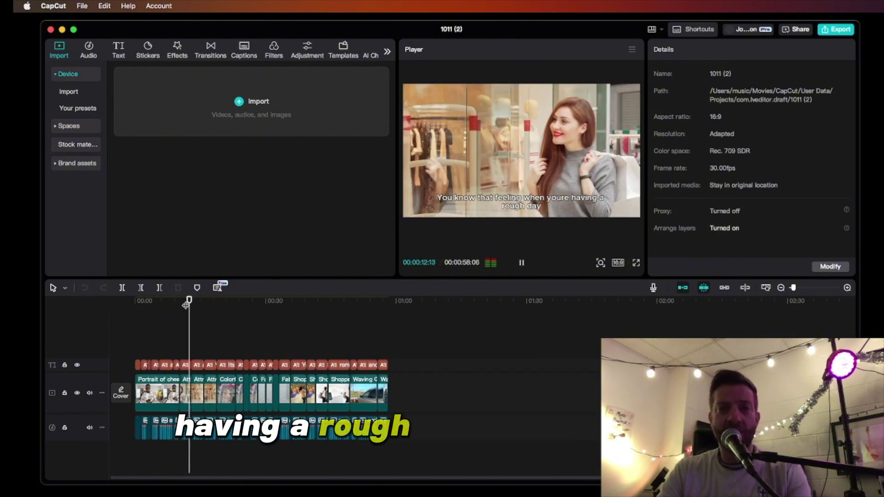
{"action": "left_click", "coordinate": [225, 301]}
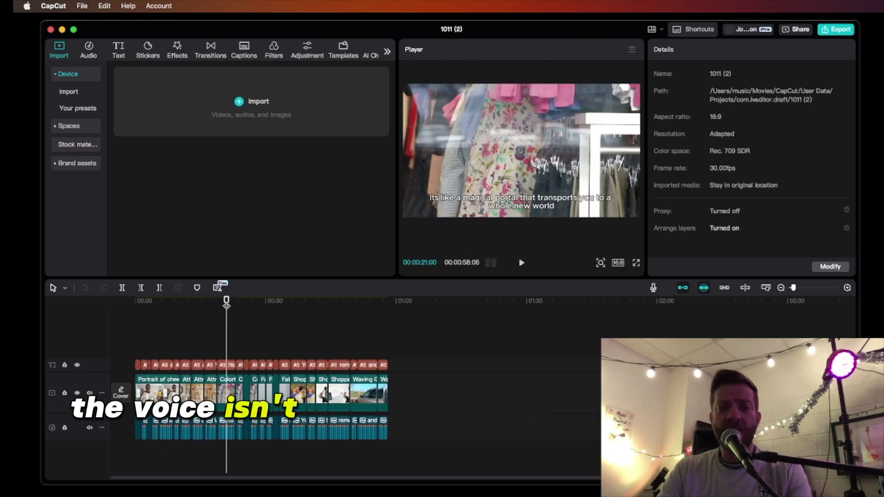
{"action": "left_click_drag", "start_coordinate": [229, 304], "coordinate": [272, 307]}
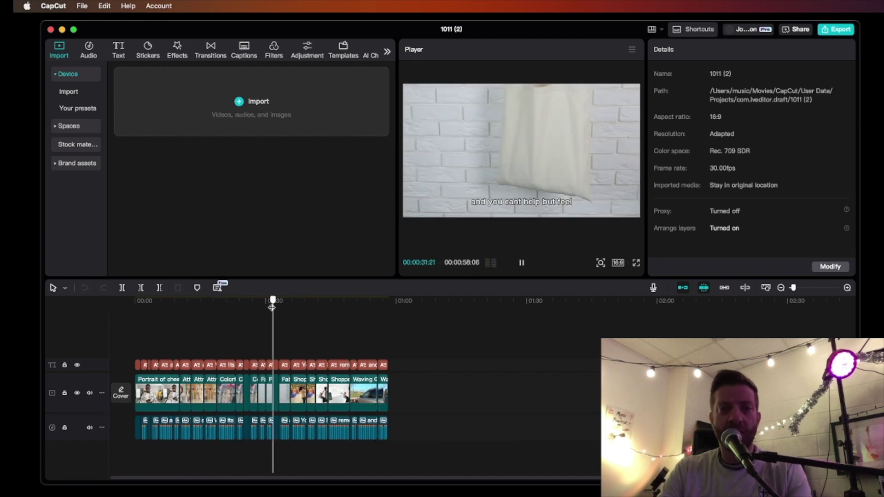
{"action": "key", "text": "space"}
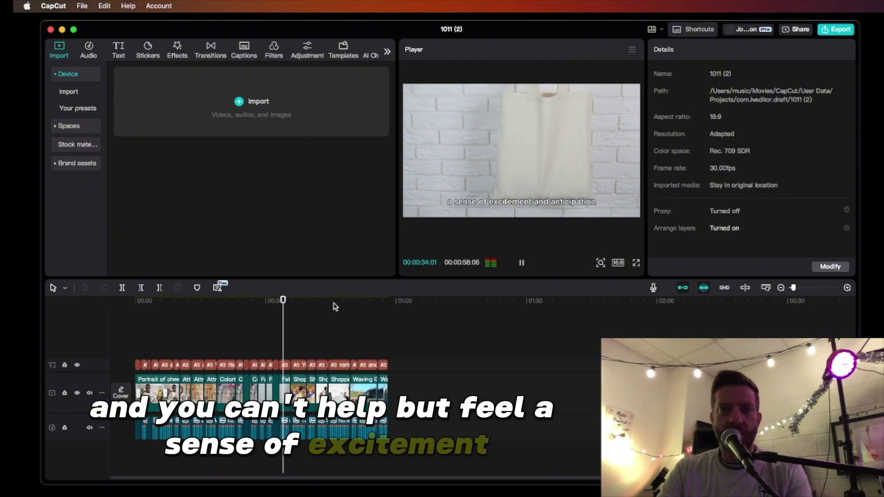
{"action": "left_click", "coordinate": [333, 309]}
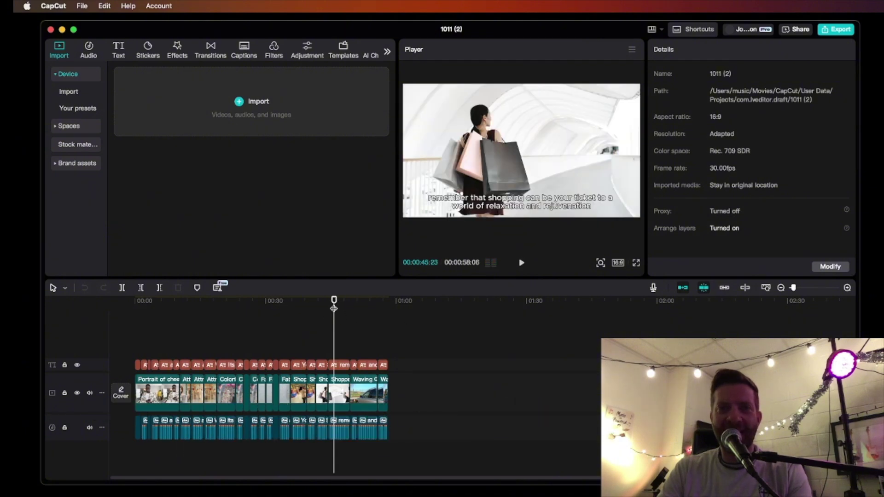
{"action": "key", "text": "space"}
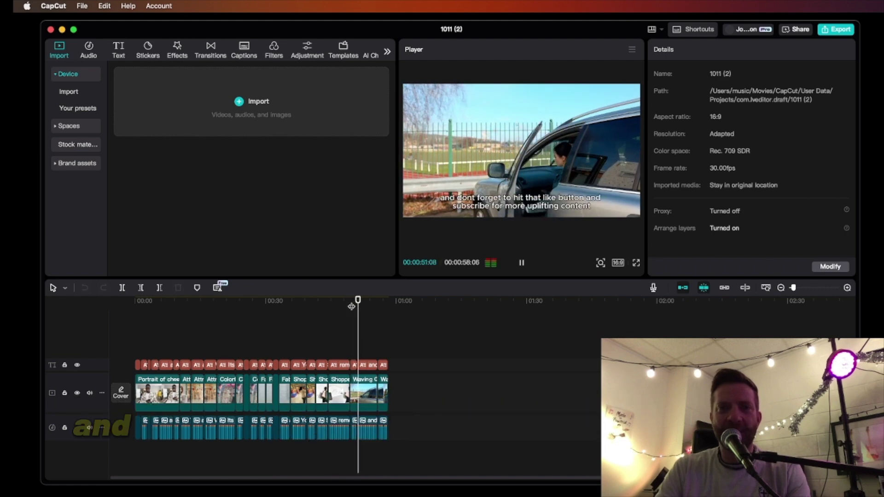
{"action": "left_click", "coordinate": [143, 303]}
{"action": "key", "text": "space"}
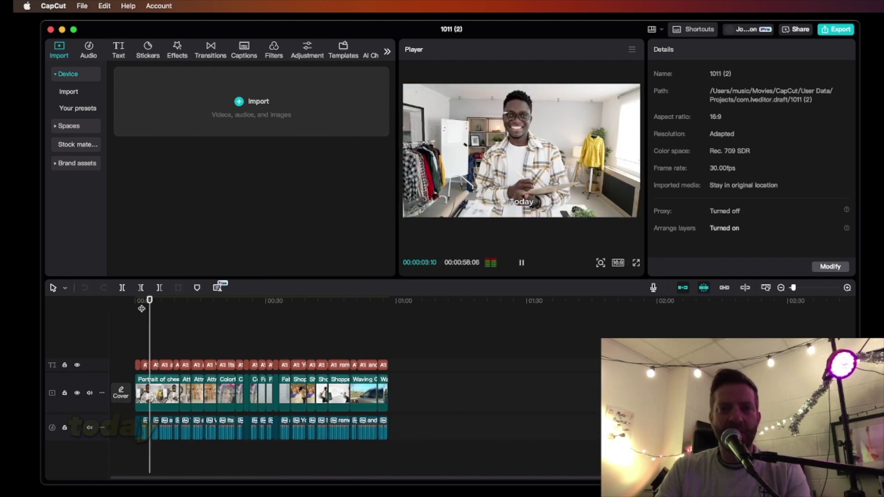
{"action": "key", "text": "space"}
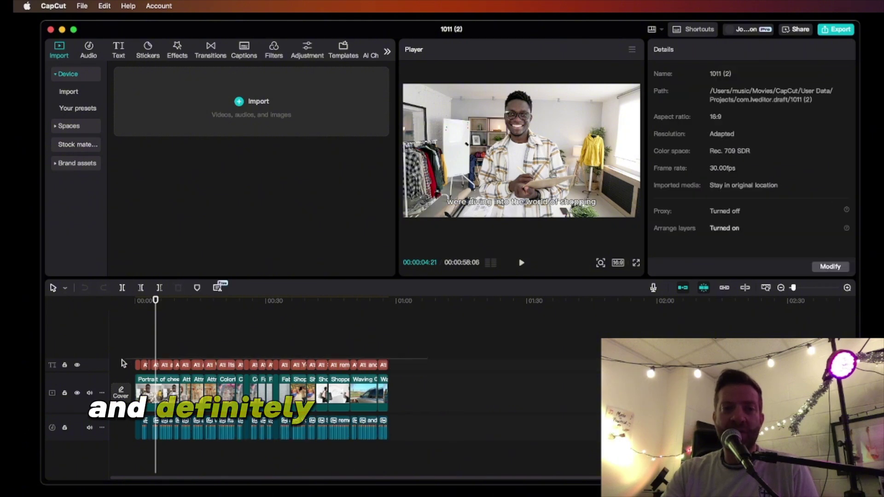
Step: Select the caption track and bring up its Text styling settings, scrolling through the options
{"action": "left_click", "coordinate": [144, 364]}
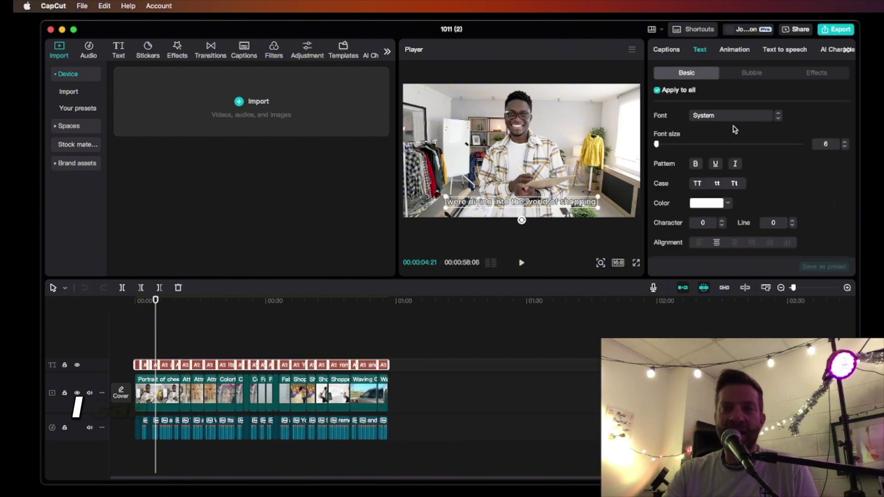
{"action": "left_click", "coordinate": [663, 51]}
{"action": "left_click", "coordinate": [700, 52]}
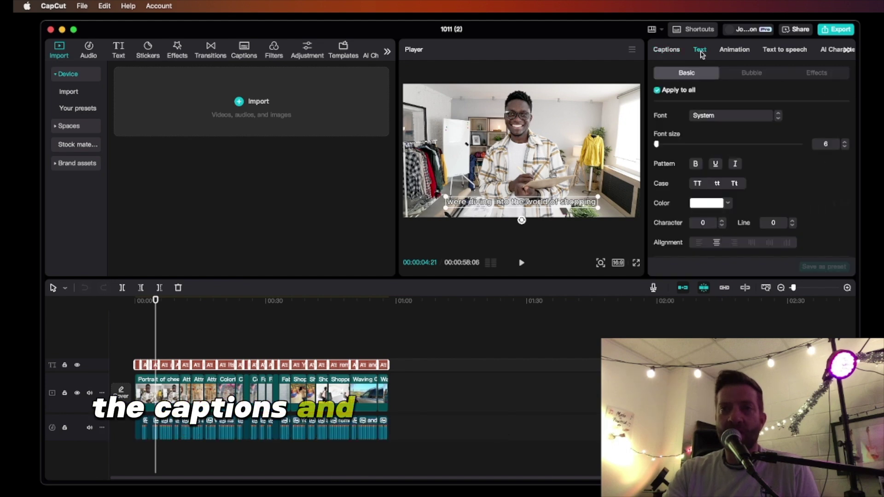
{"action": "scroll", "coordinate": [745, 181], "scroll_direction": "down", "scroll_amount": 5}
{"action": "scroll", "coordinate": [755, 193], "scroll_direction": "up", "scroll_amount": 5}
{"action": "scroll", "coordinate": [800, 216], "scroll_direction": "down", "scroll_amount": 5}
{"action": "scroll", "coordinate": [806, 198], "scroll_direction": "up", "scroll_amount": 3}
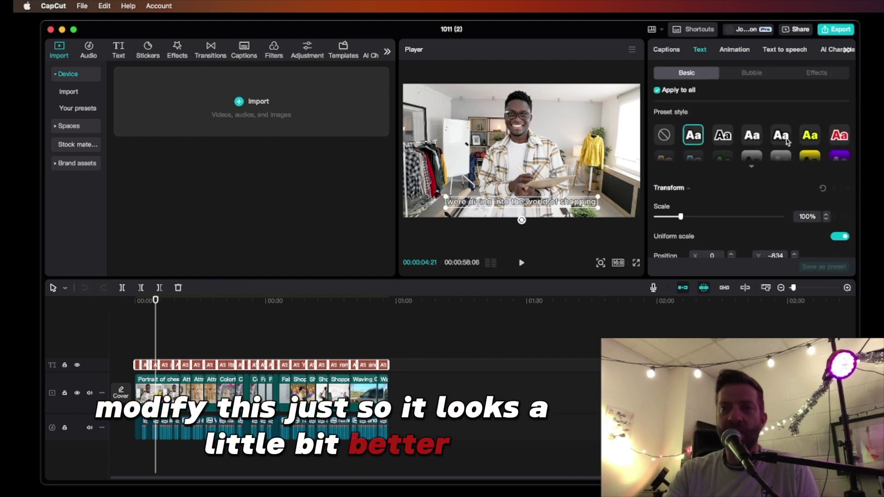